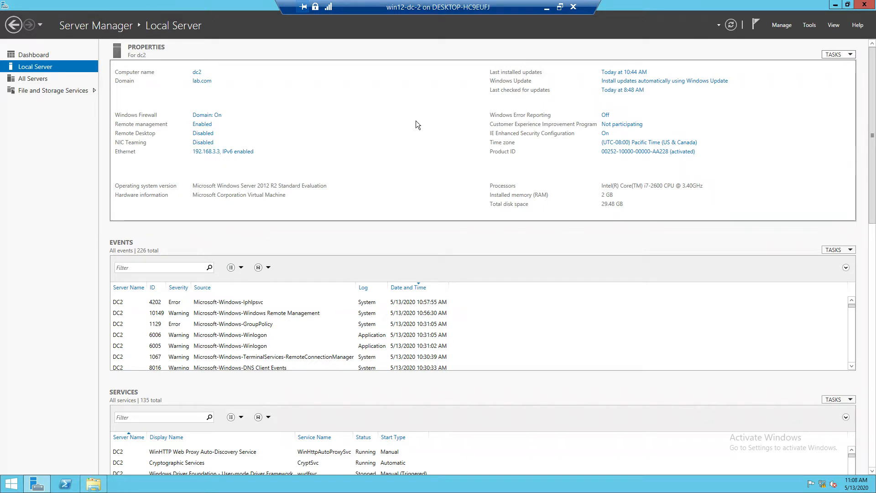
Step: Start adding roles and features with a role-based installation on the destination server dc2.lab.com
{"action": "left_click", "coordinate": [806, 26]}
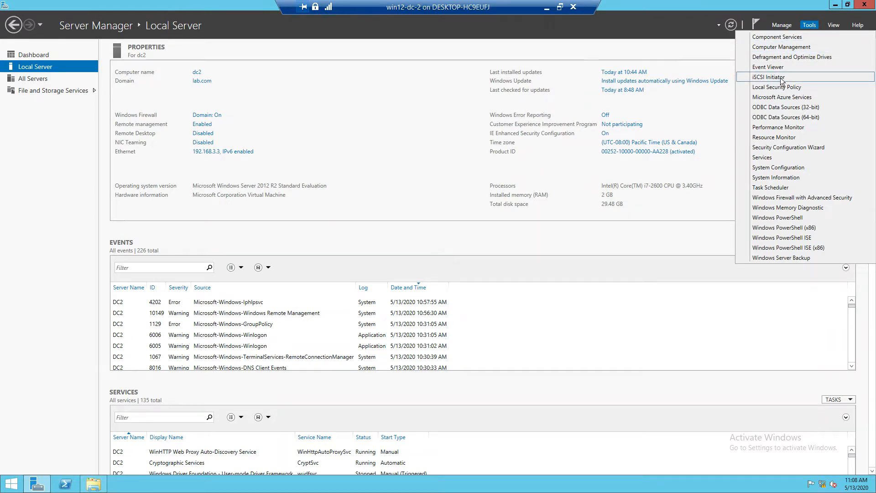
{"action": "left_click", "coordinate": [705, 55]}
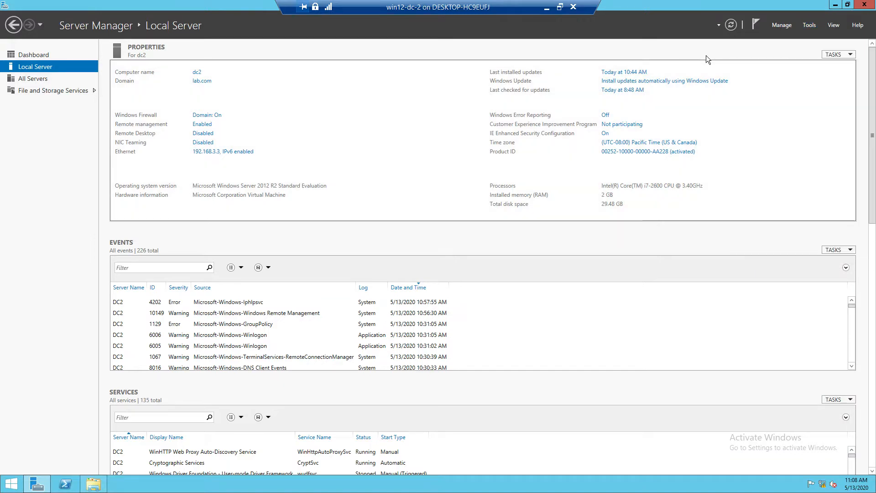
{"action": "left_click", "coordinate": [776, 26]}
{"action": "left_click", "coordinate": [782, 32]}
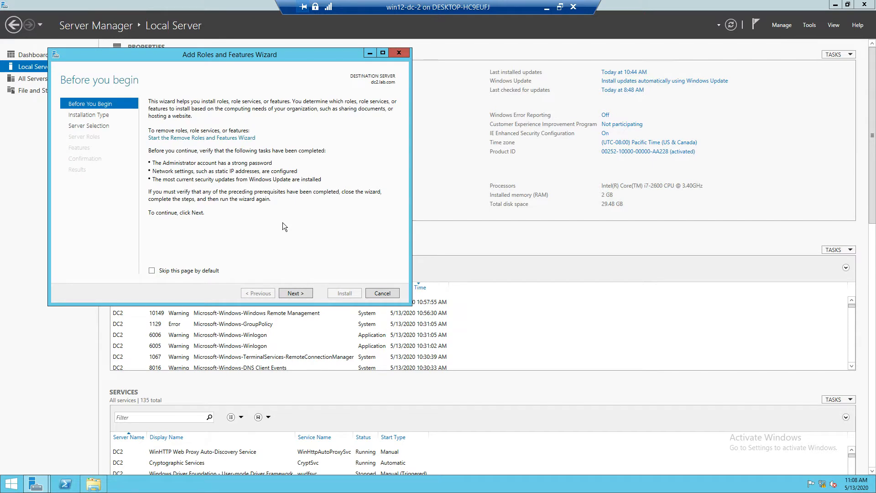
{"action": "left_click", "coordinate": [288, 293]}
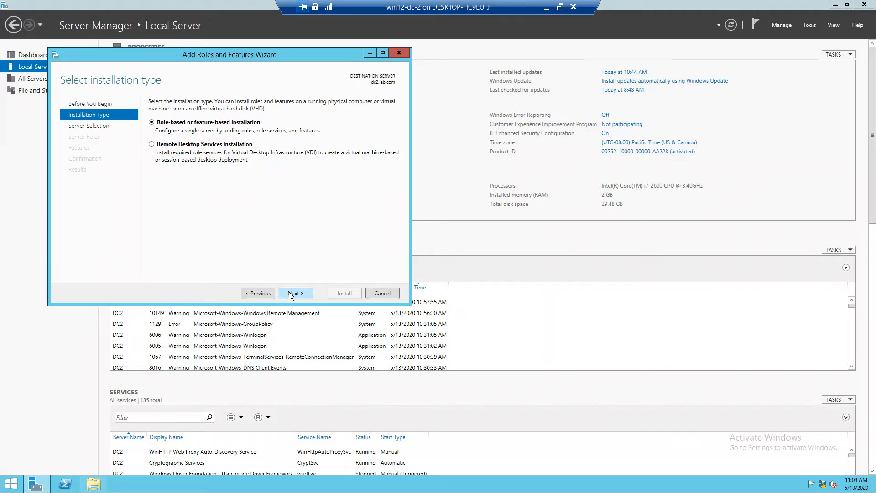
{"action": "left_click", "coordinate": [289, 293]}
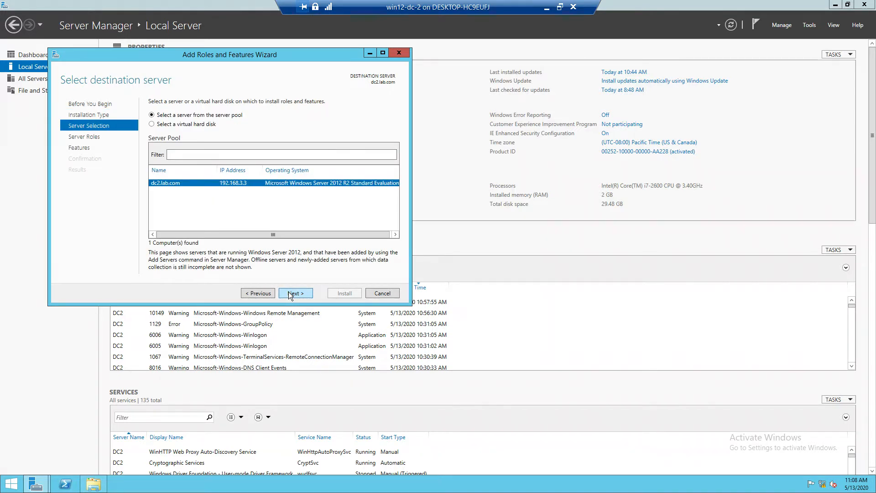
{"action": "left_click", "coordinate": [289, 293]}
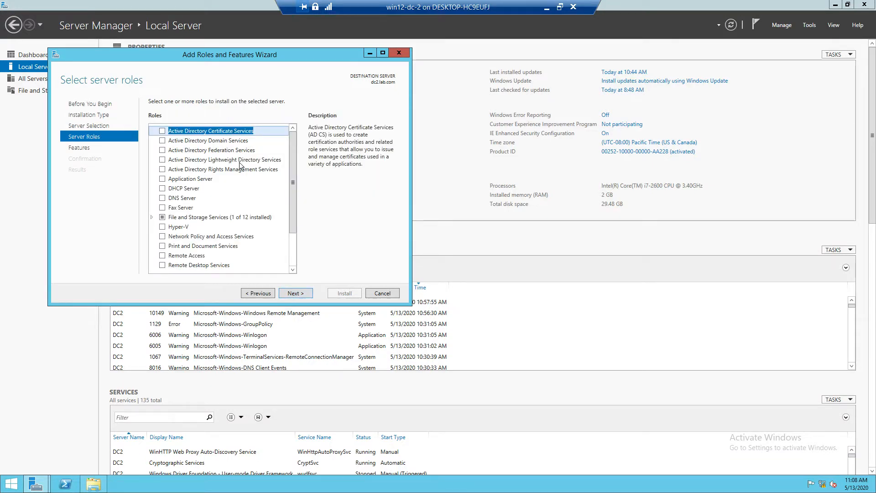
{"action": "left_click", "coordinate": [162, 131]}
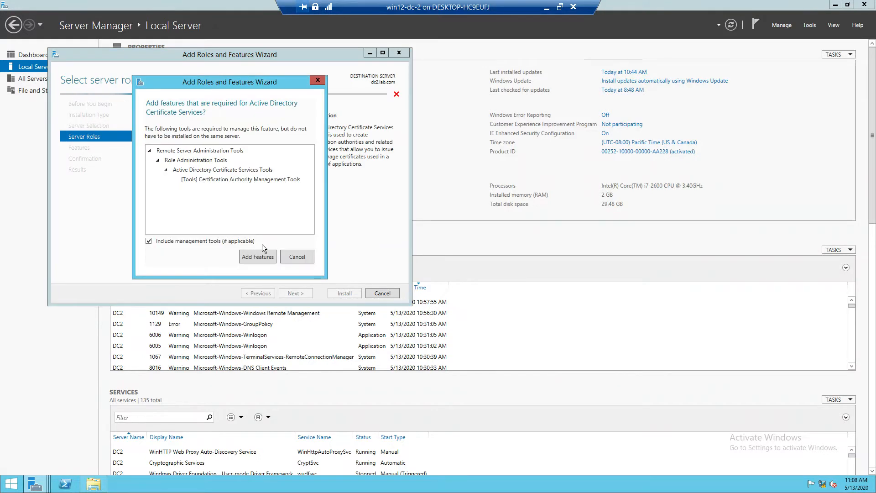
{"action": "left_click", "coordinate": [255, 256]}
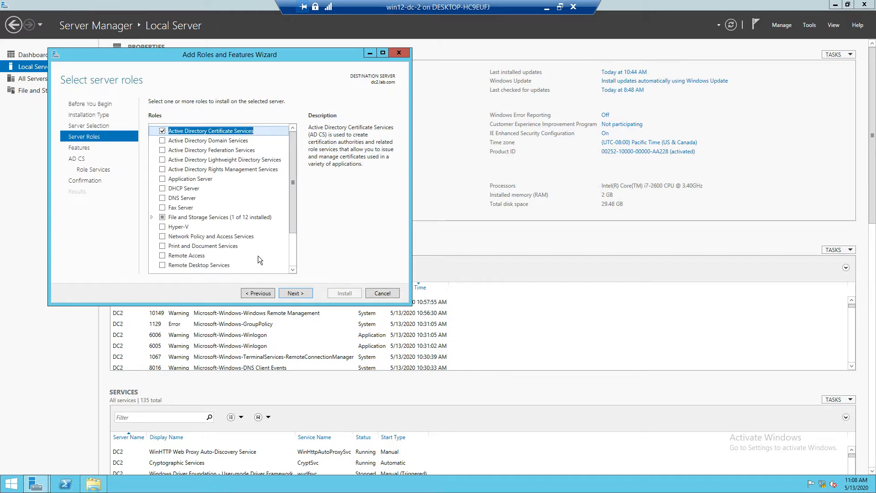
{"action": "left_click", "coordinate": [289, 291]}
{"action": "left_click", "coordinate": [291, 293]}
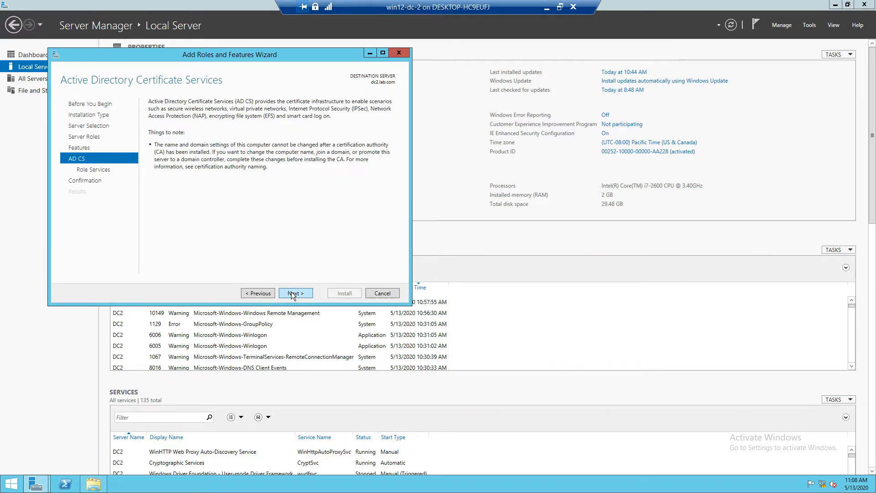
{"action": "left_click", "coordinate": [292, 293]}
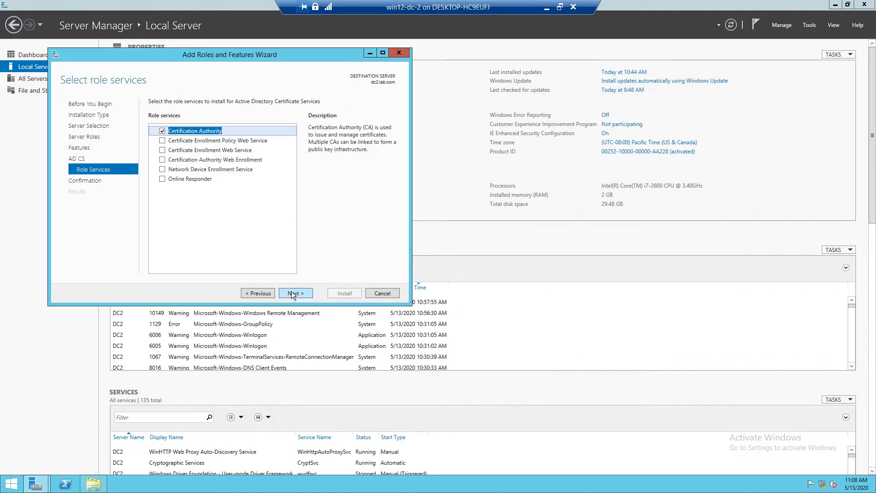
{"action": "left_click", "coordinate": [260, 293]}
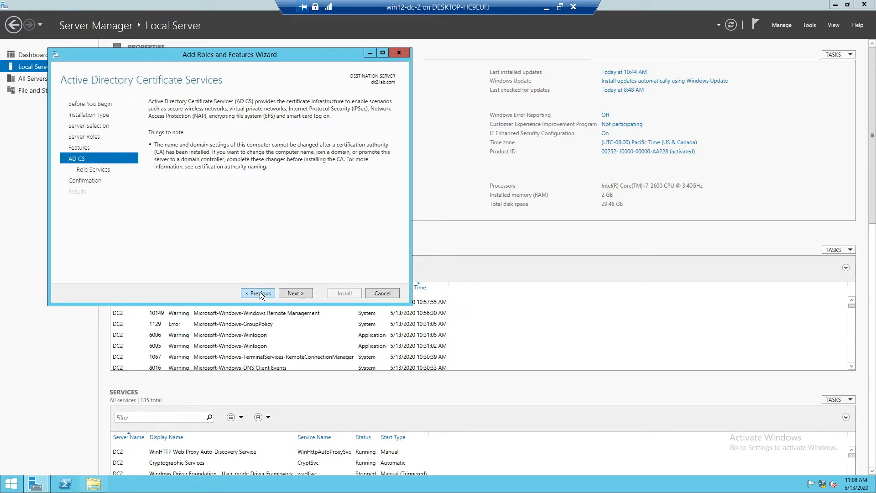
{"action": "left_click", "coordinate": [260, 293]}
{"action": "left_click", "coordinate": [260, 293]}
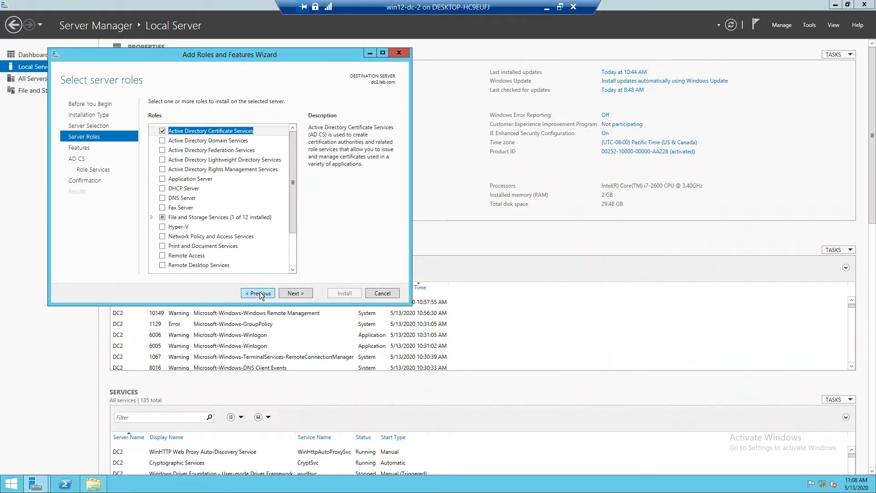
{"action": "left_click", "coordinate": [162, 131]}
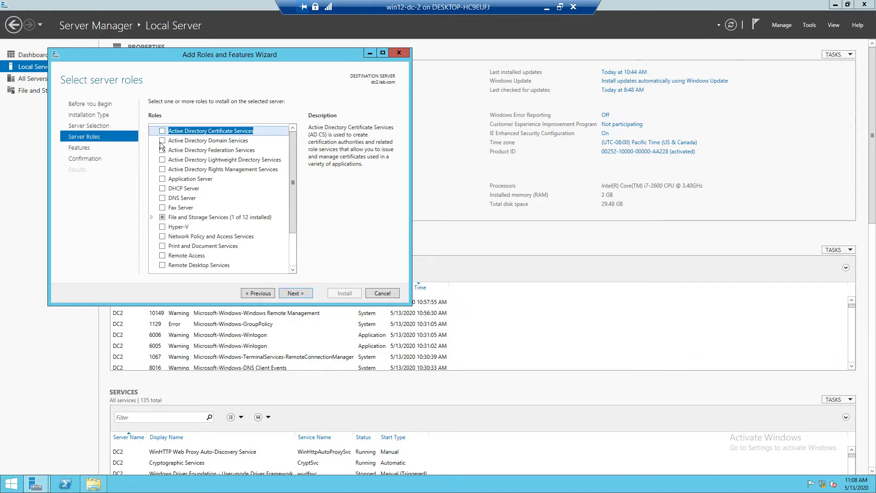
Step: Select the Active Directory Domain Services role with its required features and management tools, and continue to the installation confirmation
{"action": "left_click", "coordinate": [162, 141]}
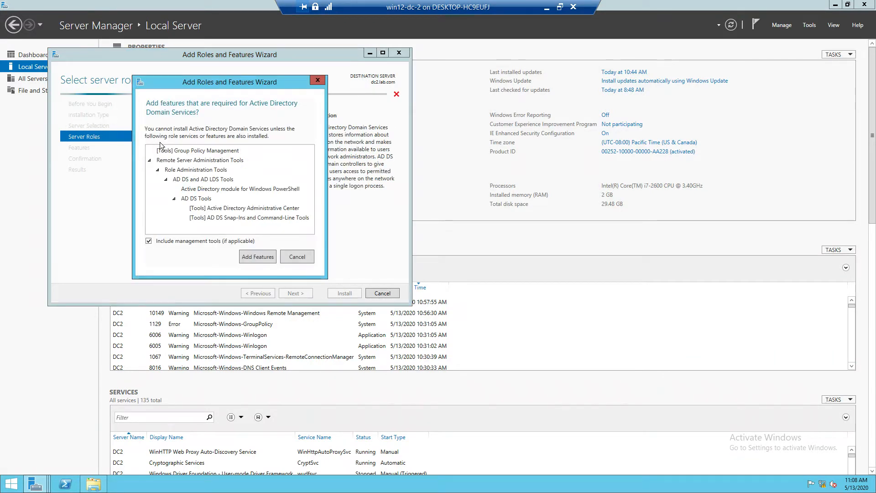
{"action": "left_click", "coordinate": [254, 257]}
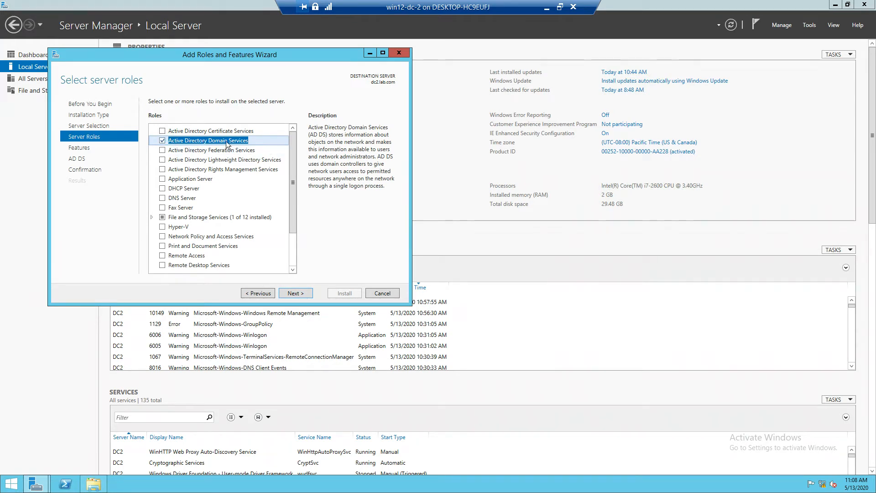
{"action": "left_click", "coordinate": [299, 294]}
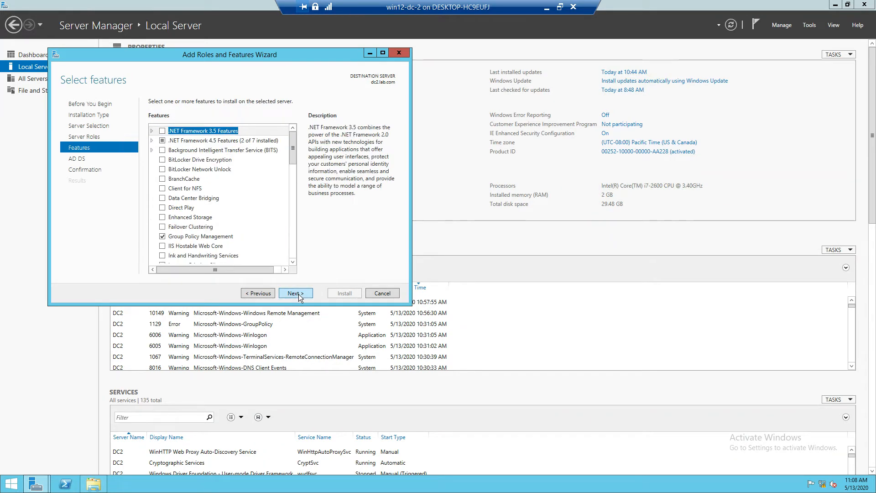
{"action": "left_click", "coordinate": [296, 293]}
{"action": "left_click", "coordinate": [295, 293]}
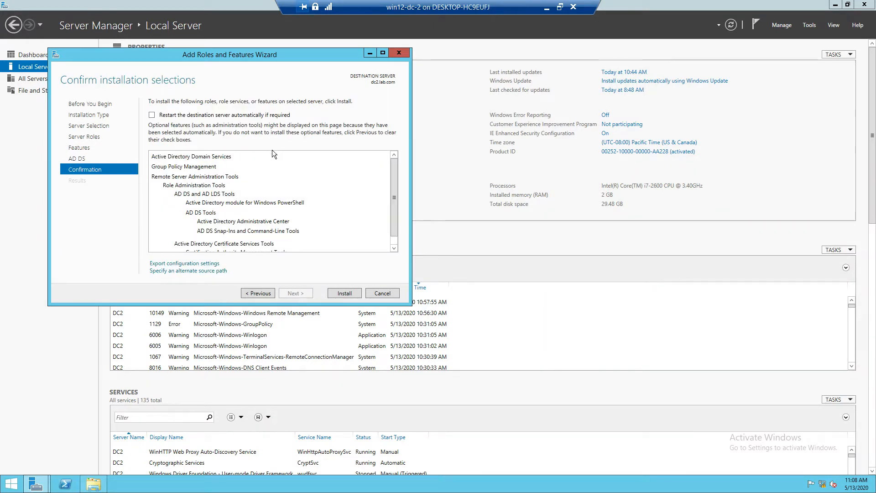
Step: Allow the destination server to restart automatically if required and start installing the selected role
{"action": "left_click", "coordinate": [233, 114]}
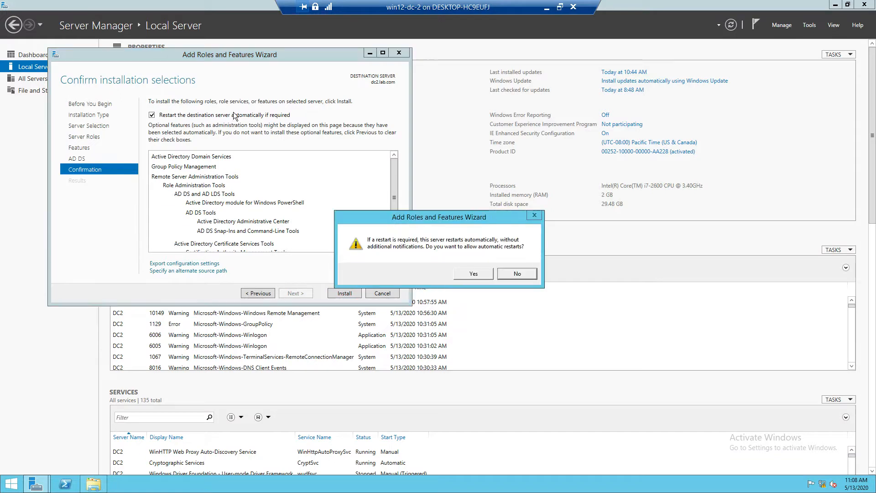
{"action": "left_click", "coordinate": [462, 274]}
{"action": "left_click", "coordinate": [351, 294]}
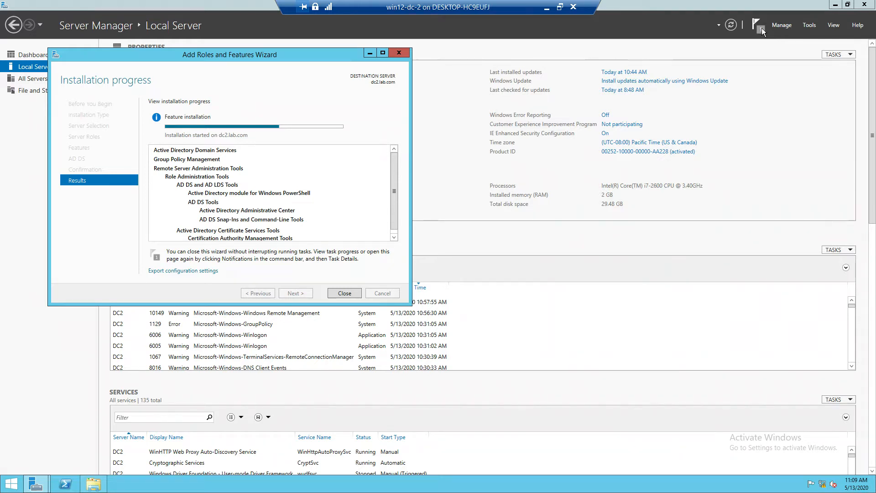
Step: Open Task Manager beside the wizard in its detailed view and examine the server's performance during the installation
{"action": "right_click", "coordinate": [290, 485]}
{"action": "left_click", "coordinate": [321, 454]}
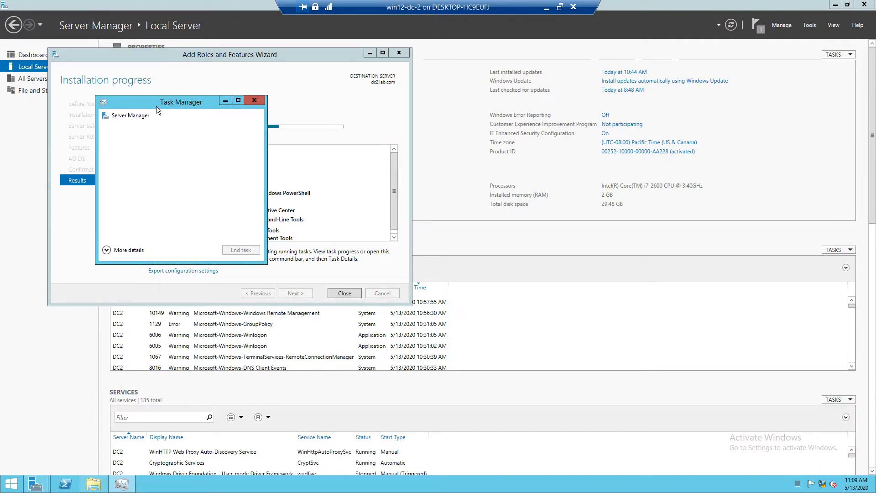
{"action": "left_click_drag", "start_coordinate": [151, 106], "coordinate": [497, 105]}
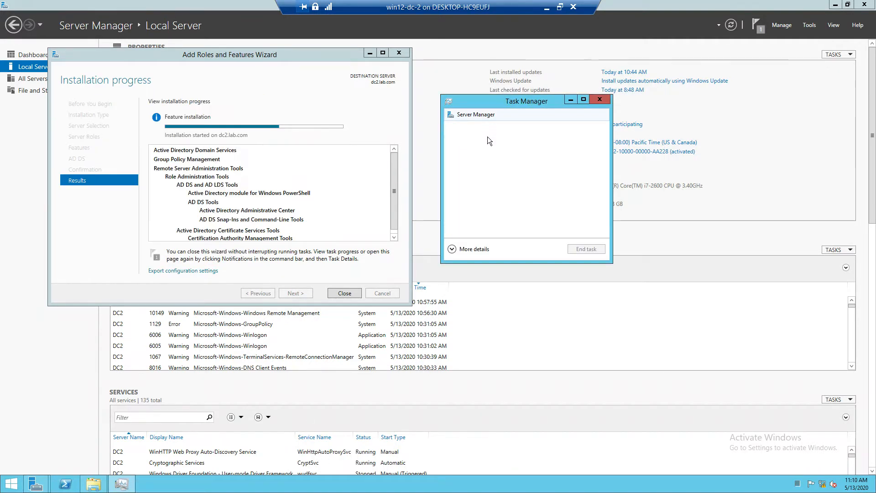
{"action": "left_click", "coordinate": [475, 249]}
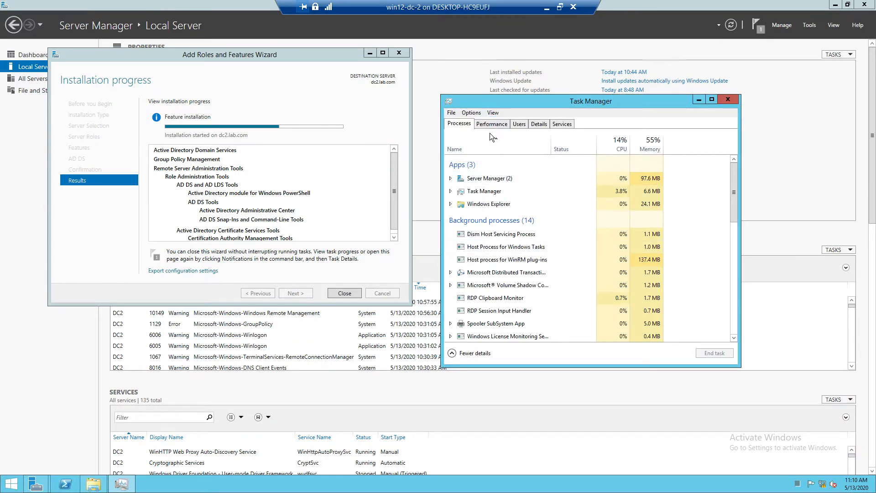
{"action": "left_click", "coordinate": [491, 125]}
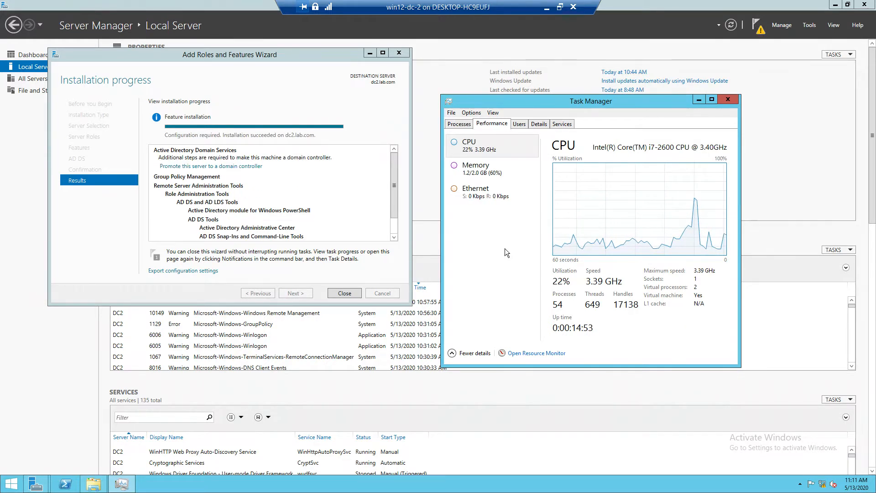
Step: Close the finished role wizard and start promoting the server to a domain controller in the existing domain lab.com
{"action": "left_click", "coordinate": [347, 294]}
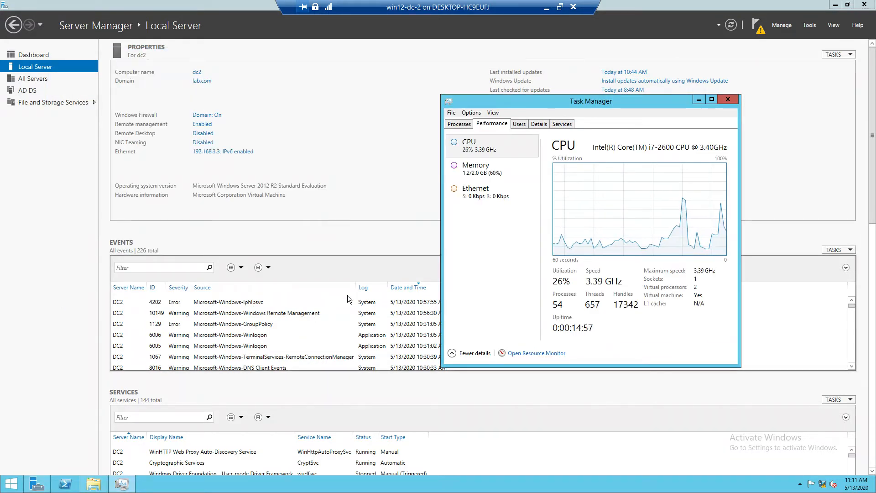
{"action": "left_click", "coordinate": [757, 36]}
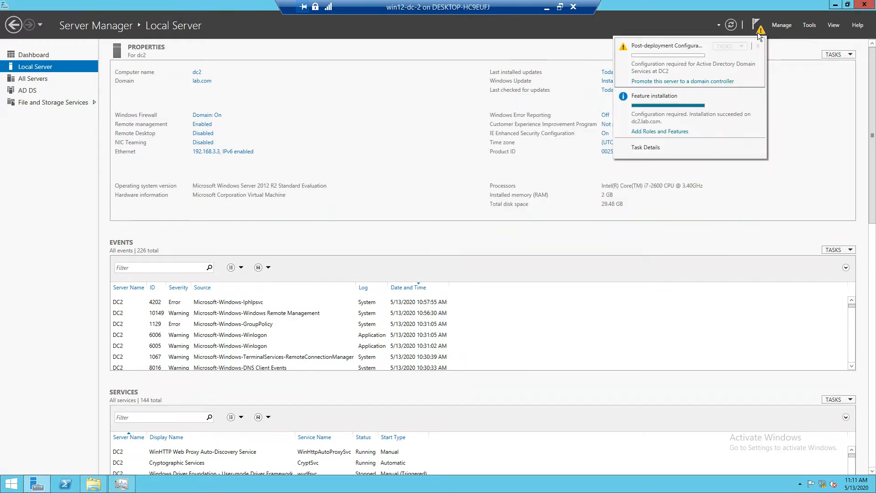
{"action": "left_click", "coordinate": [712, 82]}
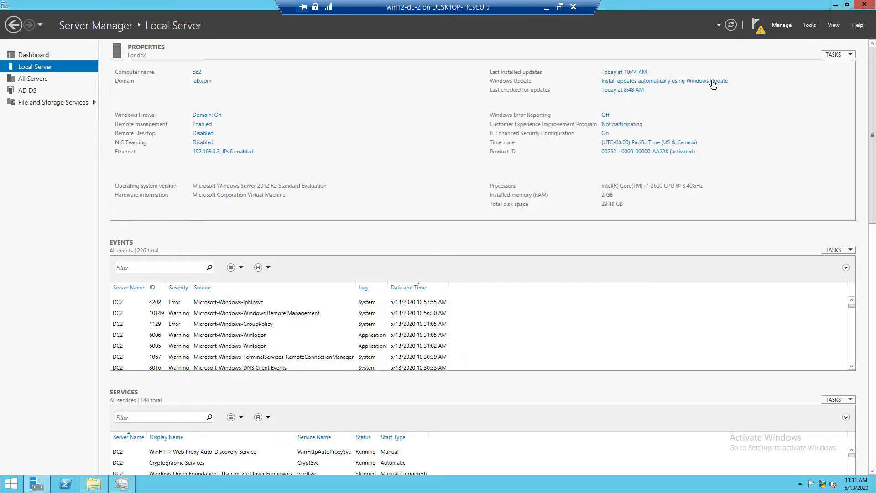
{"action": "left_click_drag", "start_coordinate": [215, 114], "coordinate": [395, 125]}
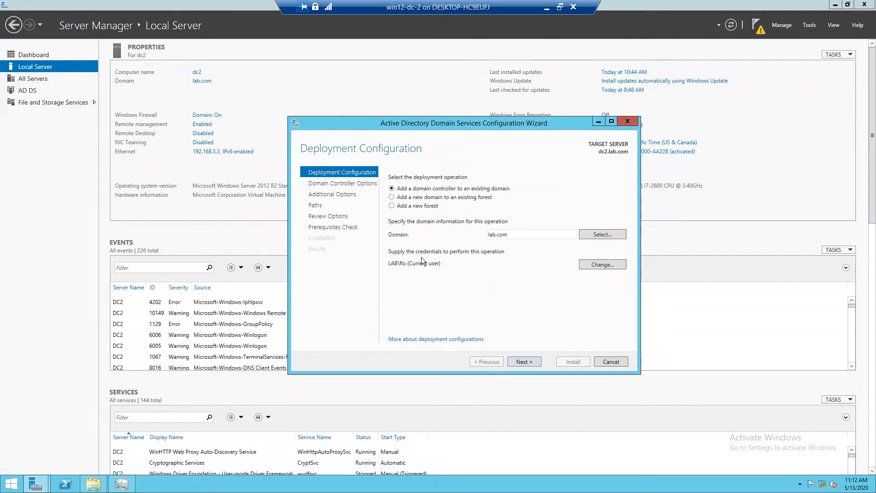
{"action": "left_click", "coordinate": [512, 360]}
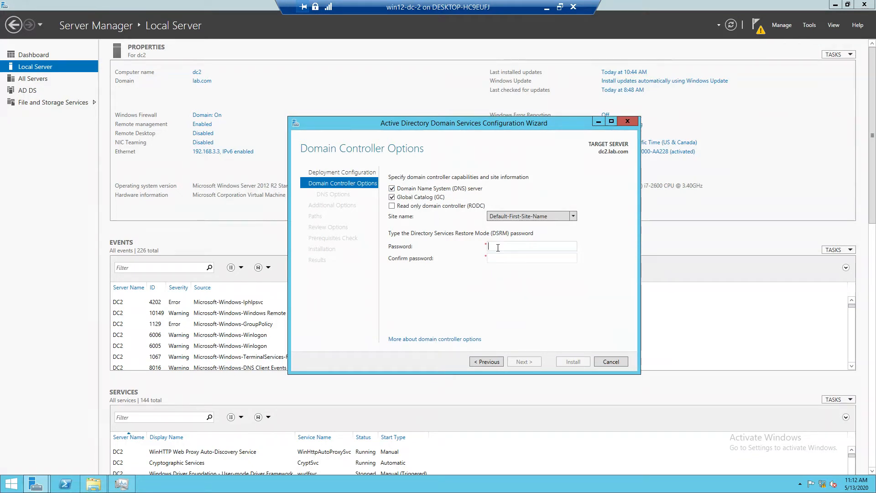
Step: Enter and confirm the Directory Services Restore Mode password, keeping the DNS server and Global Catalog options
{"action": "type", "text": "Pa"}
{"action": "key", "text": "Tab"}
{"action": "type", "text": "Pa$$w0rd"}
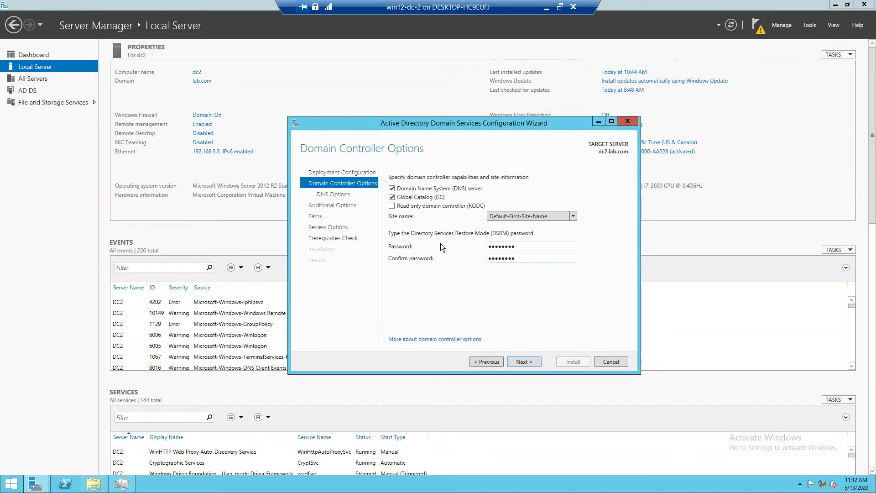
{"action": "left_click", "coordinate": [518, 360]}
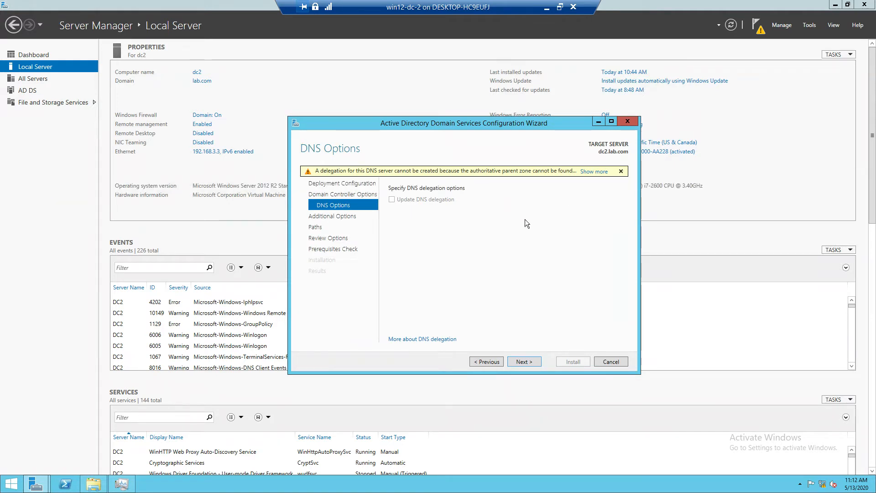
Step: Accept the default DNS, replication and folder path settings, and start the domain controller installation
{"action": "left_click", "coordinate": [532, 361]}
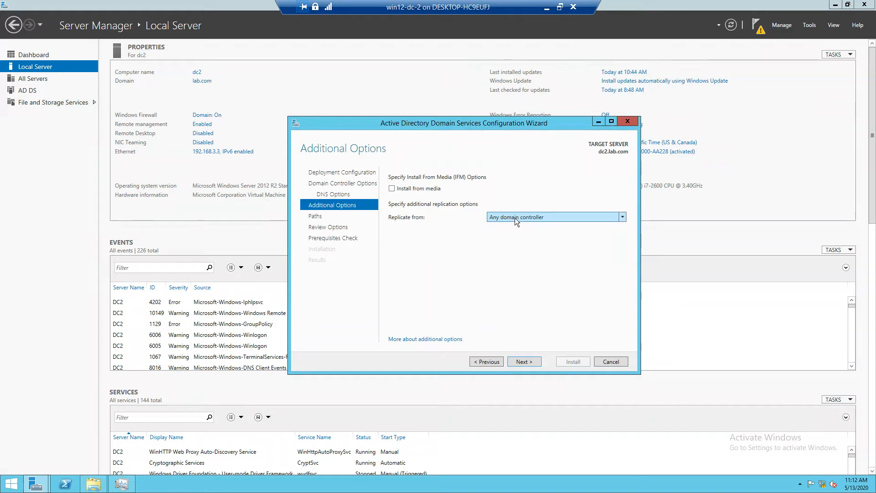
{"action": "left_click", "coordinate": [523, 360]}
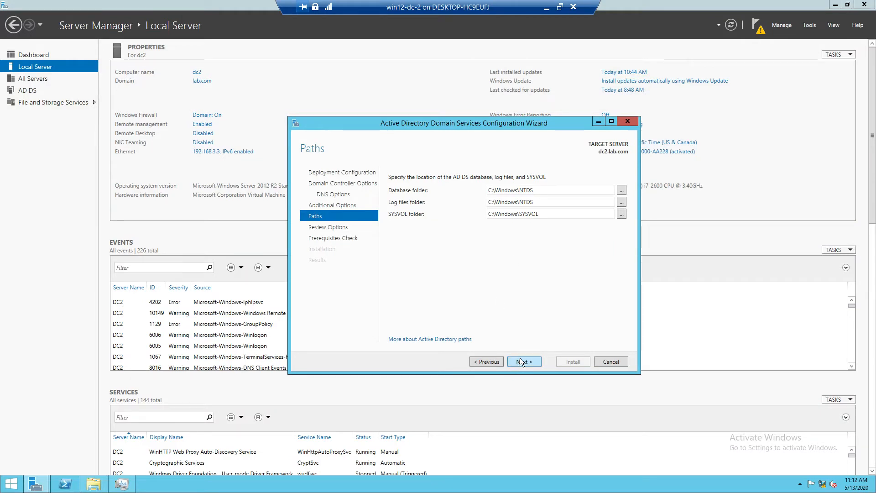
{"action": "left_click", "coordinate": [521, 361]}
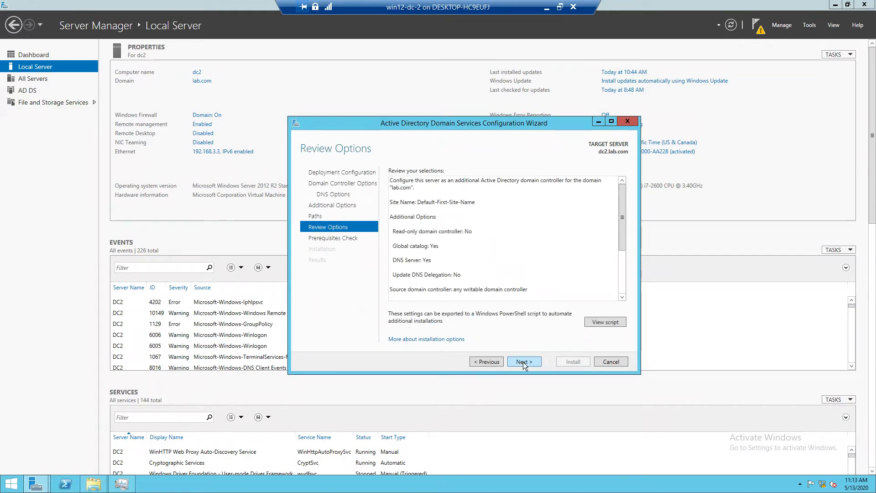
{"action": "left_click", "coordinate": [523, 362]}
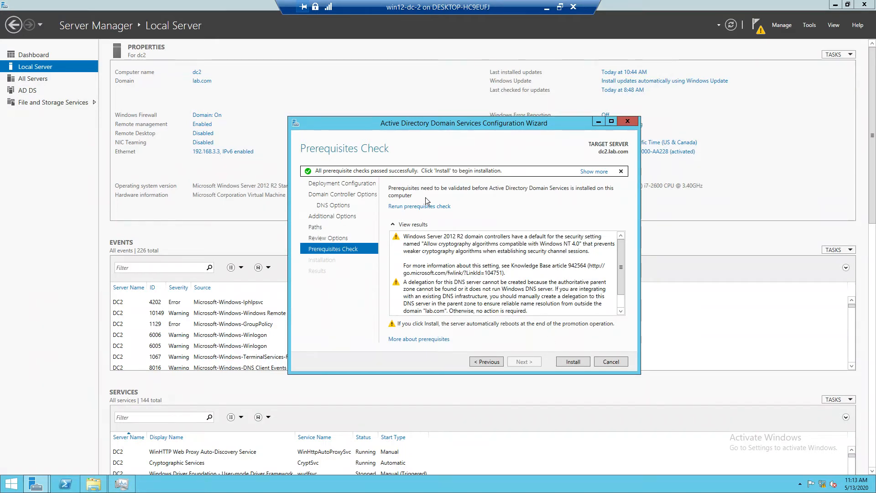
{"action": "left_click", "coordinate": [568, 362]}
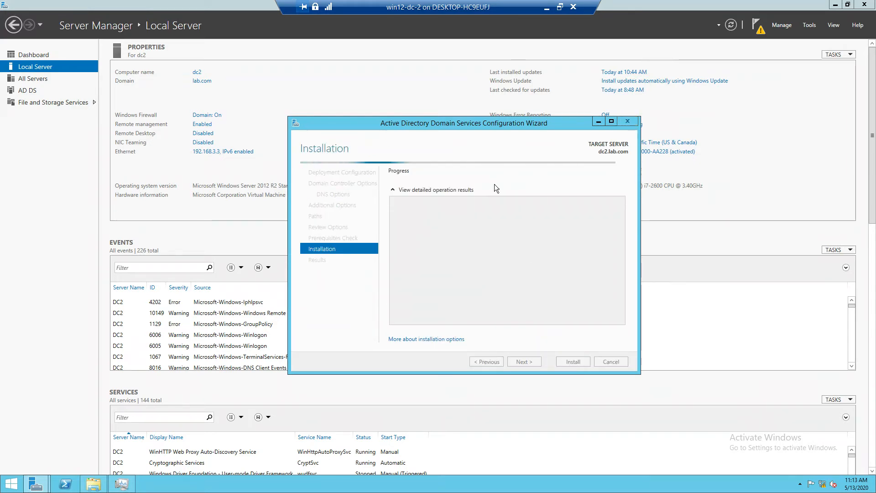
Step: Close the finished domain controller configuration wizard, acknowledge the restart notice and check the deployment notifications
{"action": "left_click_drag", "start_coordinate": [470, 125], "coordinate": [261, 103]}
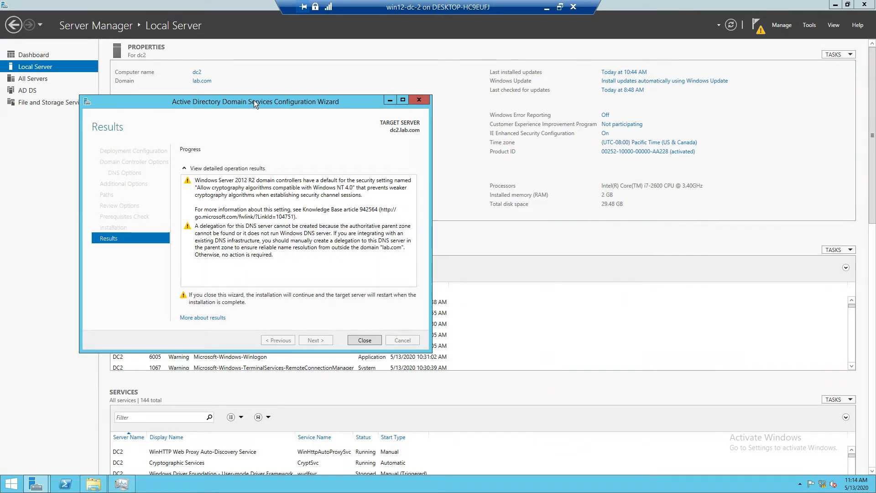
{"action": "left_click", "coordinate": [363, 340]}
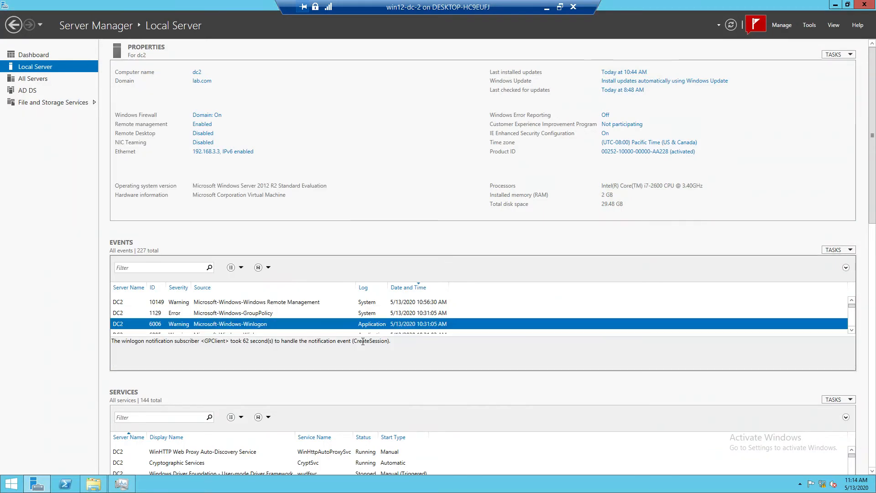
{"action": "left_click", "coordinate": [750, 31]}
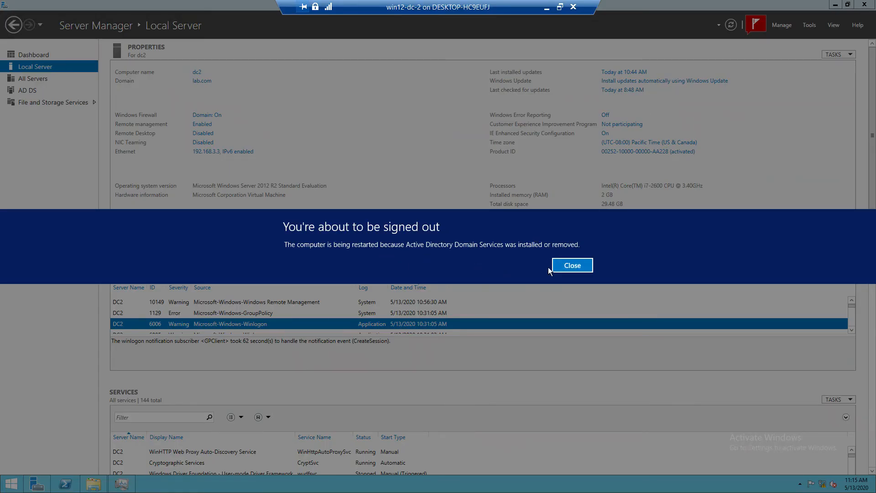
{"action": "left_click", "coordinate": [572, 266]}
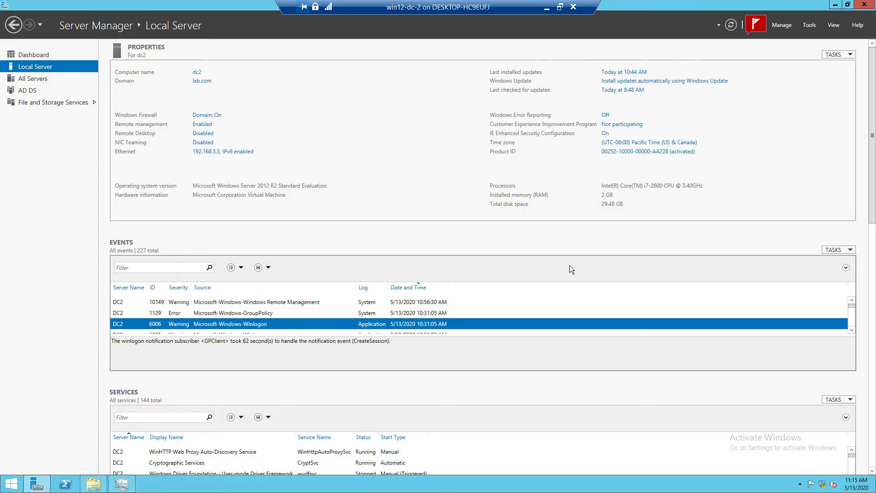
{"action": "left_click", "coordinate": [758, 28]}
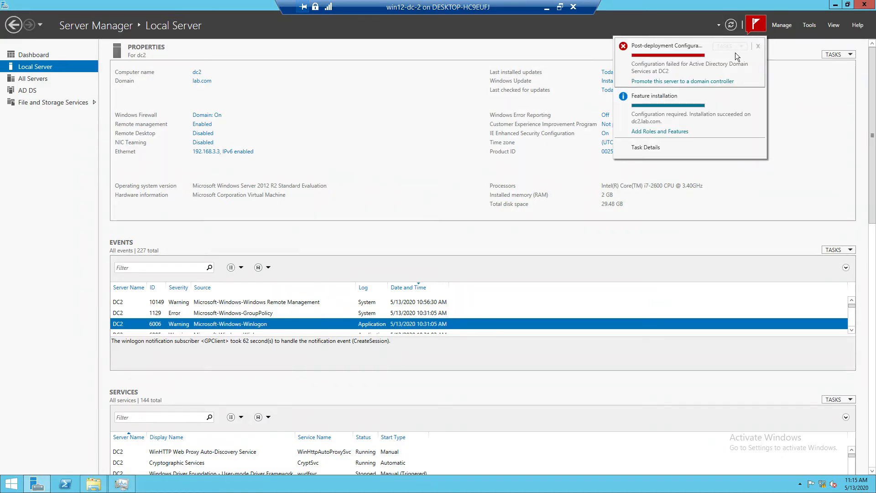
Step: Bring up the account selection screen of the restarted win12-dc-2 virtual machine and show its connection full screen
{"action": "left_click", "coordinate": [196, 391]}
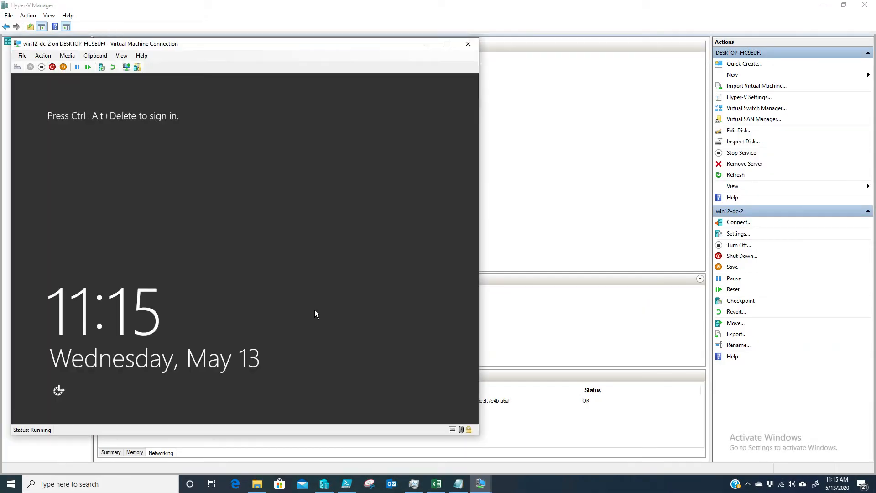
{"action": "left_click", "coordinate": [452, 44]}
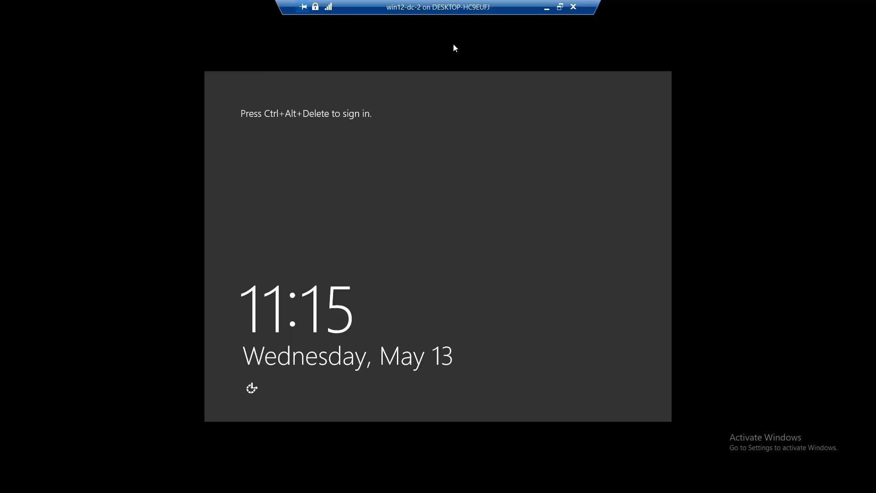
{"action": "left_click_drag", "start_coordinate": [441, 1], "coordinate": [787, 2]}
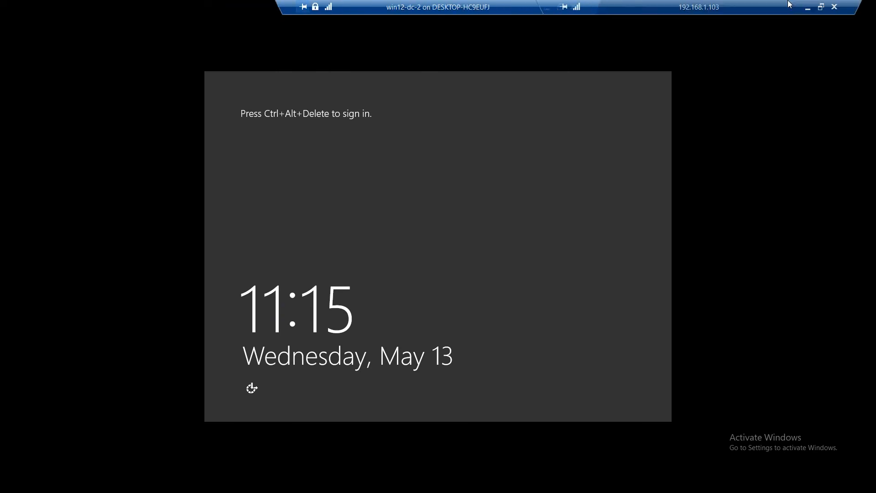
{"action": "left_click_drag", "start_coordinate": [479, 5], "coordinate": [316, 1]}
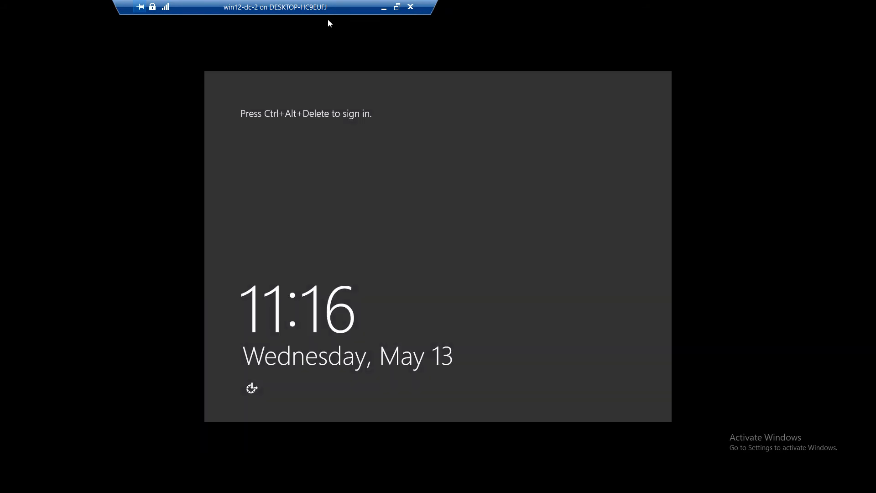
{"action": "double_click", "coordinate": [260, 2]}
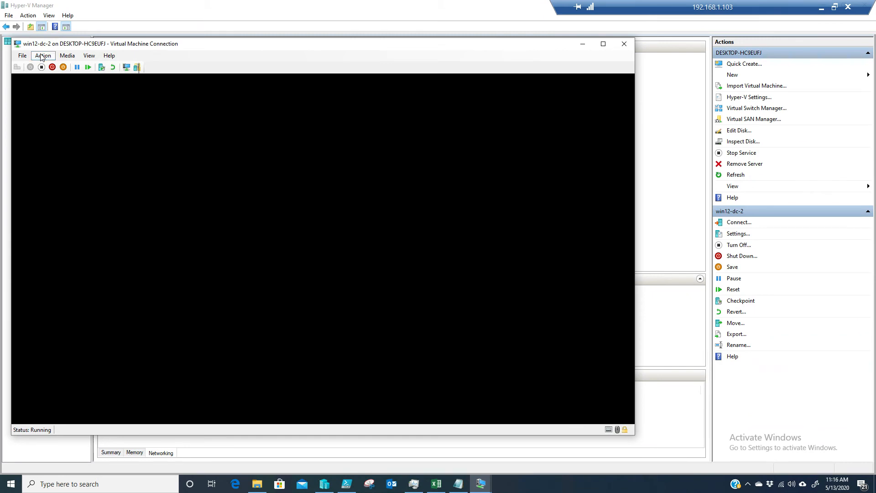
{"action": "left_click", "coordinate": [40, 55]}
{"action": "left_click", "coordinate": [39, 56]}
{"action": "left_click", "coordinate": [39, 55]}
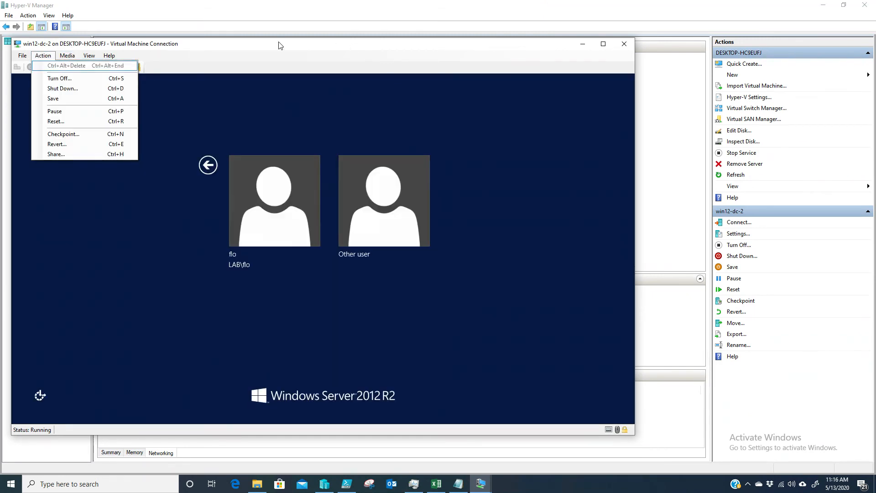
{"action": "left_click", "coordinate": [183, 45]}
{"action": "double_click", "coordinate": [183, 45]}
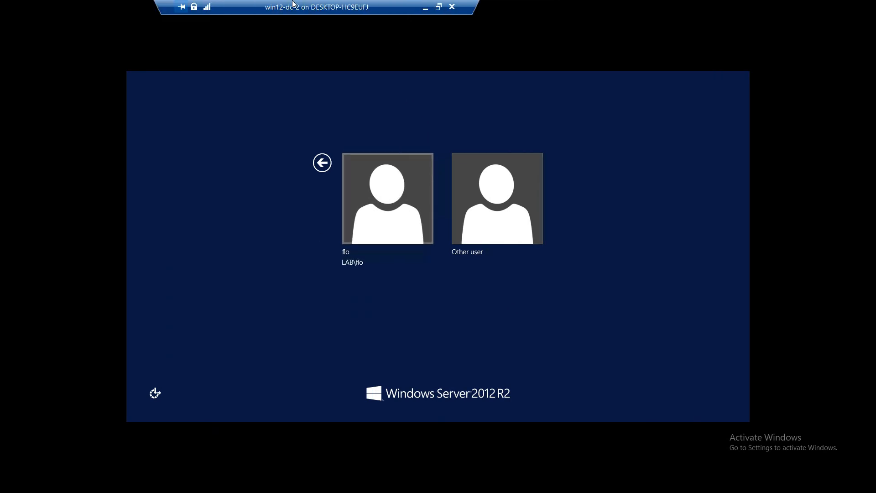
Step: Sign in to the server with the listed LAB domain account by entering the account password
{"action": "left_click", "coordinate": [364, 223]}
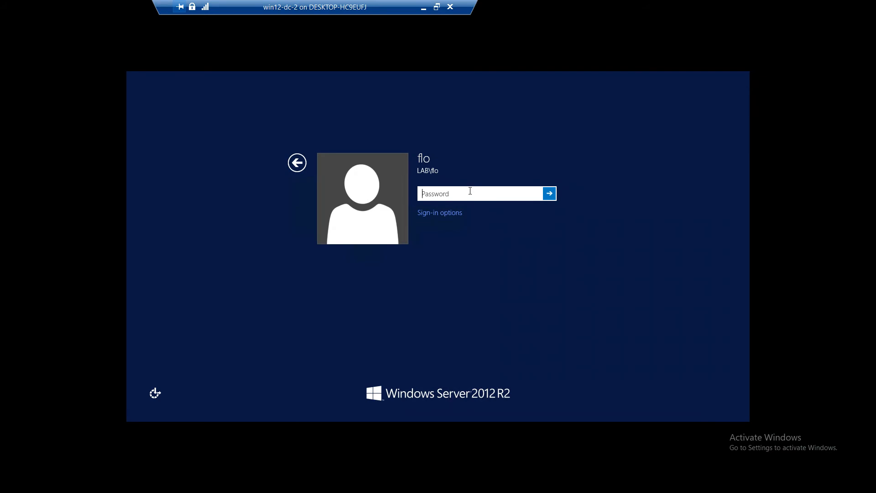
{"action": "type", "text": "**********"}
{"action": "key", "text": "Return"}
{"action": "key", "text": "Return"}
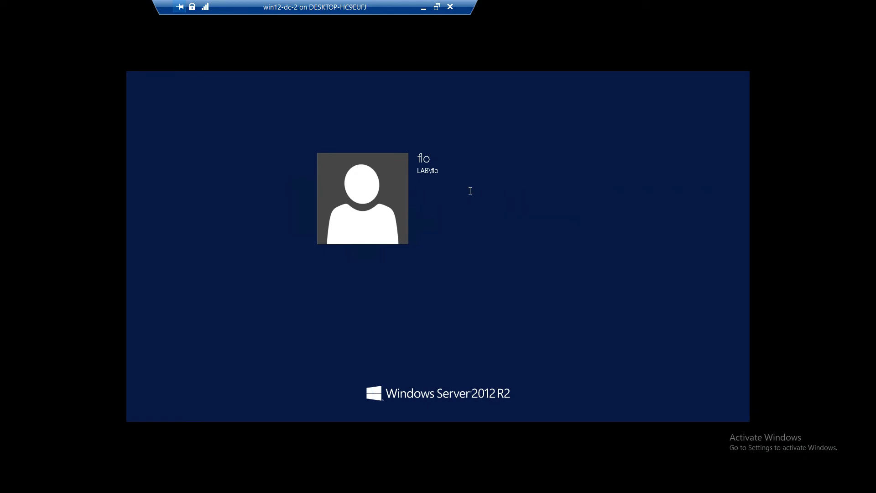
{"action": "type", "text": "********"}
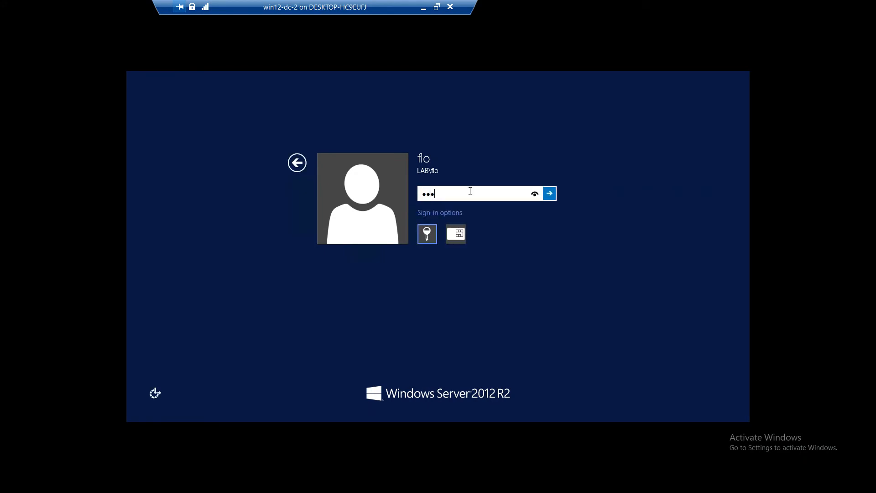
{"action": "key", "text": "Return"}
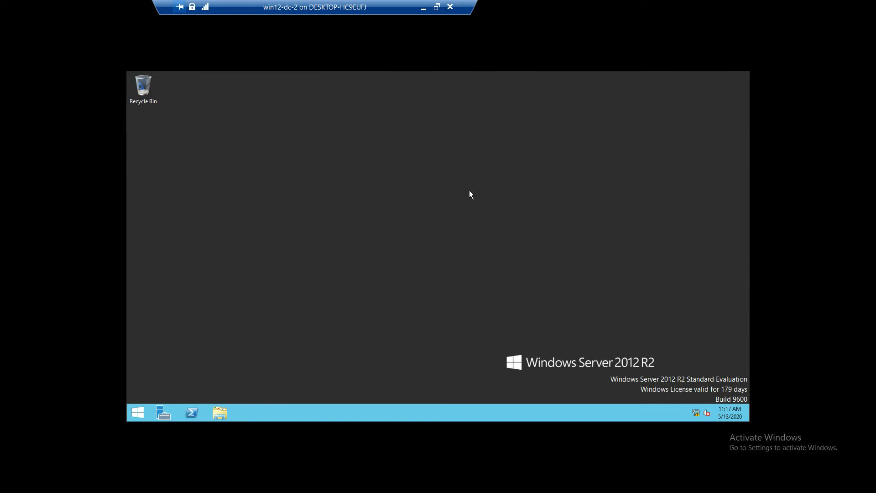
Step: Open Active Directory Users and Computers from Server Manager, expand the lab.com domain and maximize the console
{"action": "left_click", "coordinate": [152, 412]}
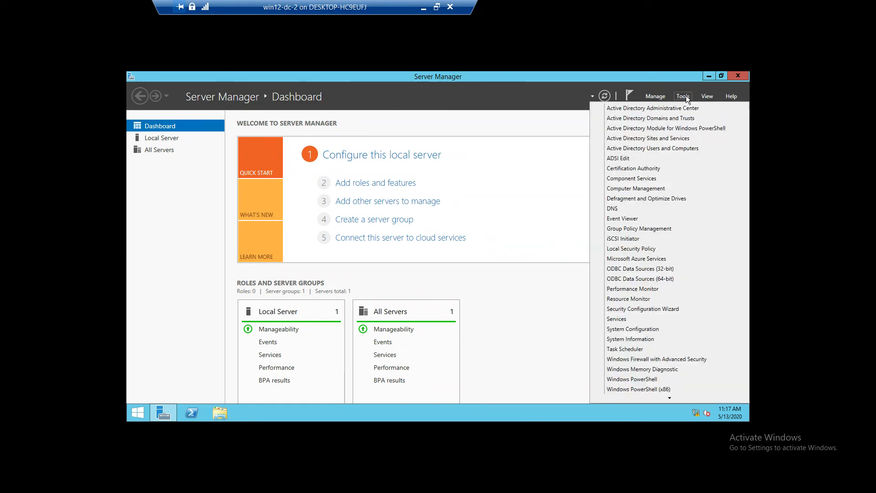
{"action": "left_click", "coordinate": [683, 96]}
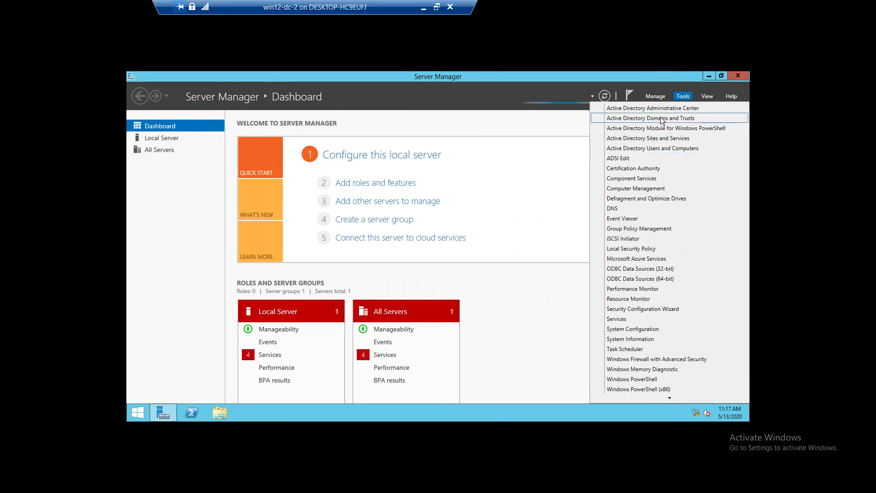
{"action": "left_click", "coordinate": [652, 151]}
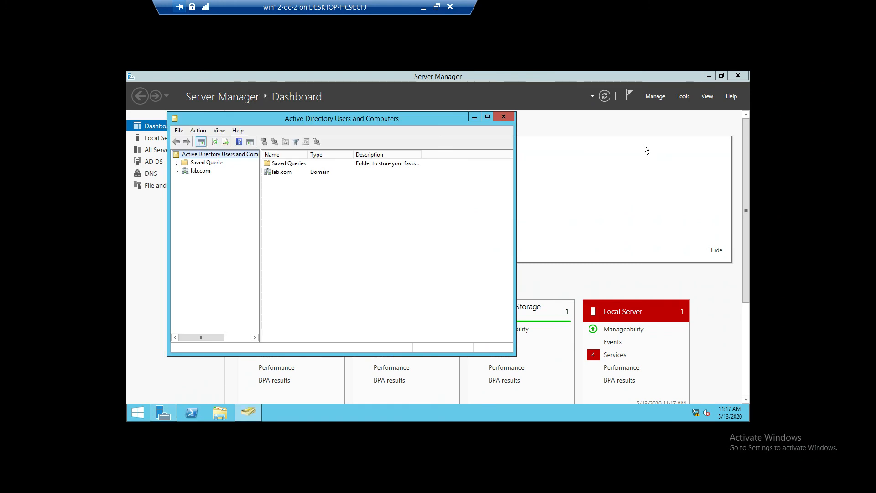
{"action": "left_click", "coordinate": [177, 171]}
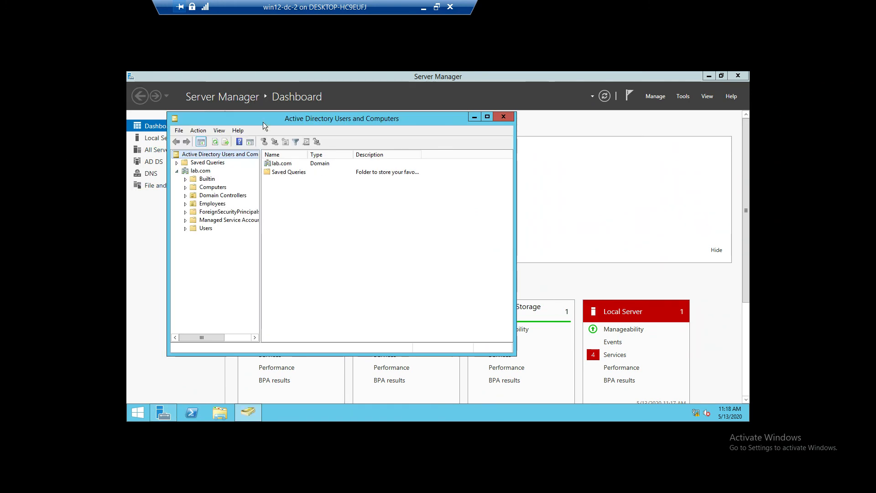
{"action": "double_click", "coordinate": [260, 119]}
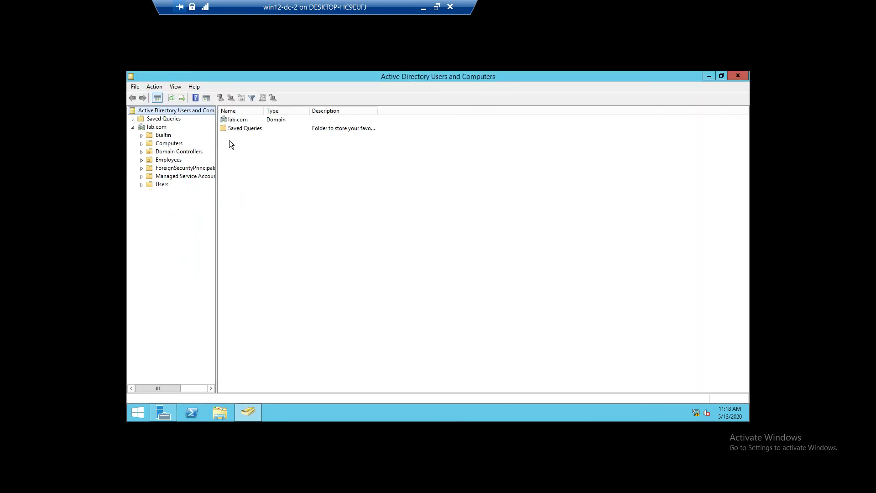
Step: Examine the computers in the Domain Controllers container and the user account in the Employees container
{"action": "left_click", "coordinate": [168, 152]}
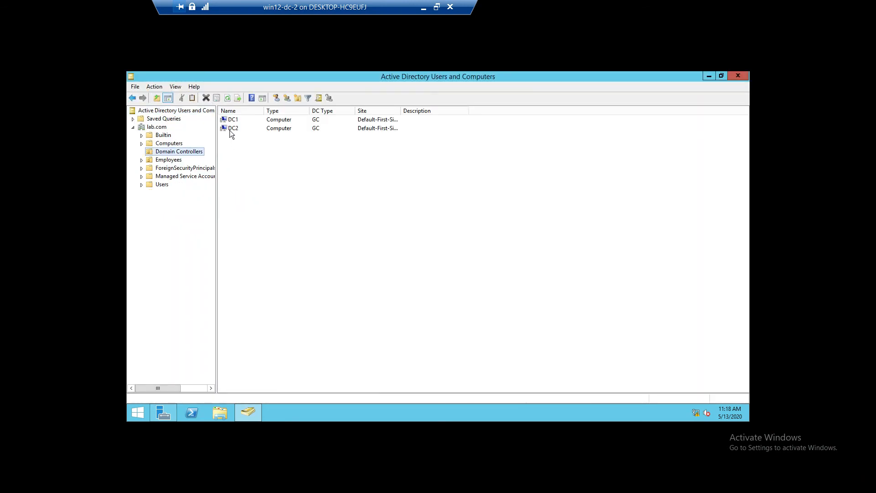
{"action": "left_click", "coordinate": [229, 129]}
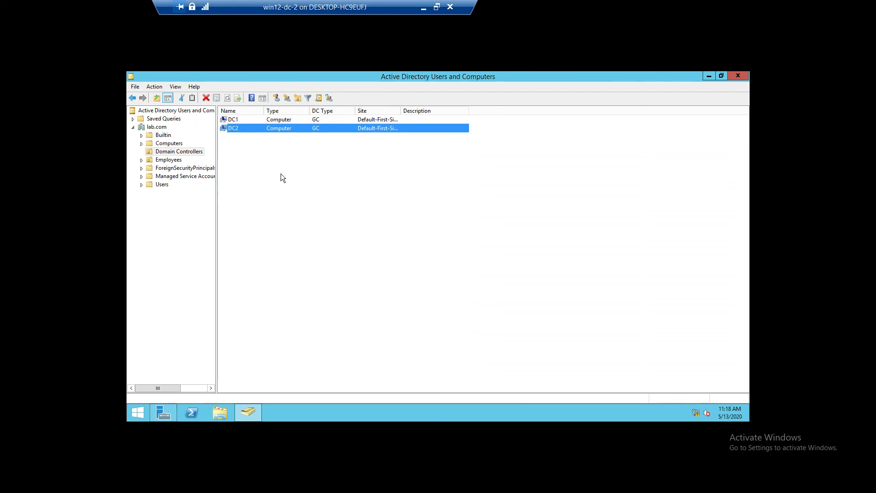
{"action": "left_click", "coordinate": [168, 160]}
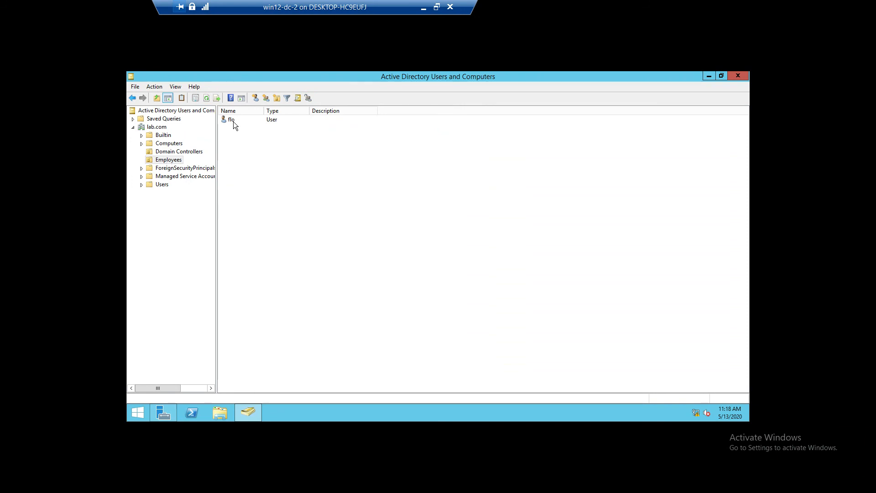
{"action": "left_click", "coordinate": [234, 122]}
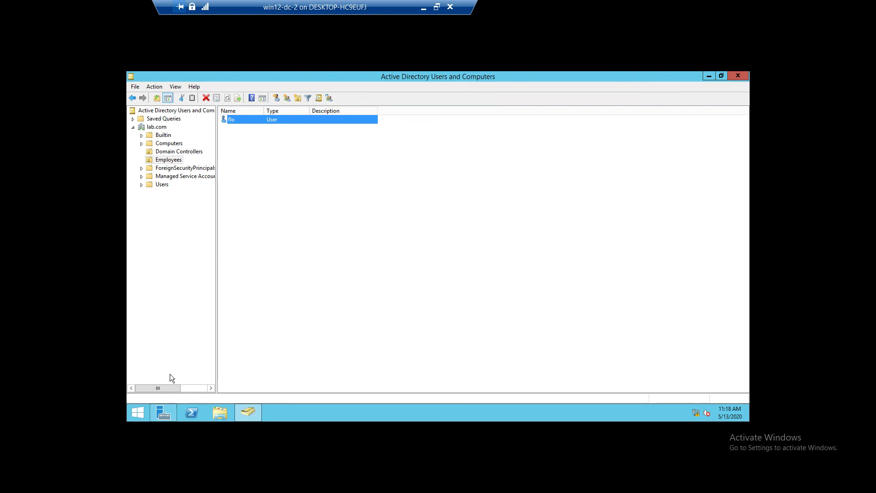
Step: Return to Server Manager and open Active Directory Sites and Services in a maximized window
{"action": "left_click", "coordinate": [161, 412]}
{"action": "left_click", "coordinate": [676, 97]}
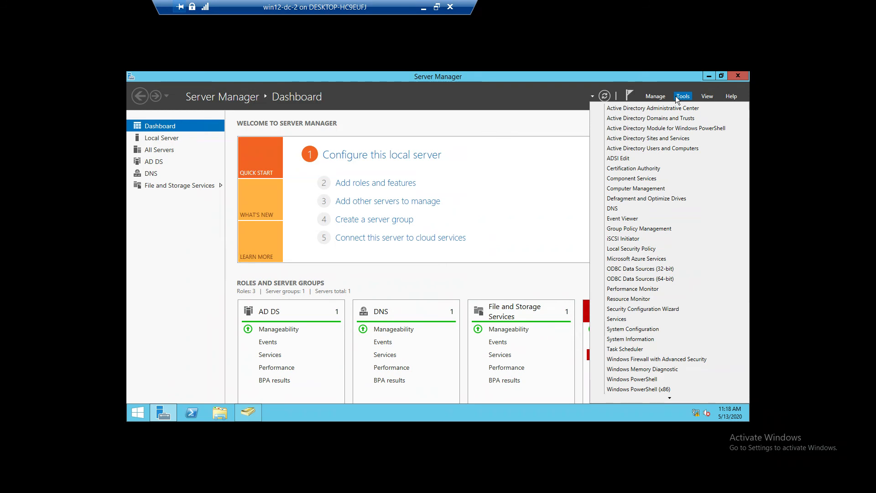
{"action": "left_click", "coordinate": [650, 137]}
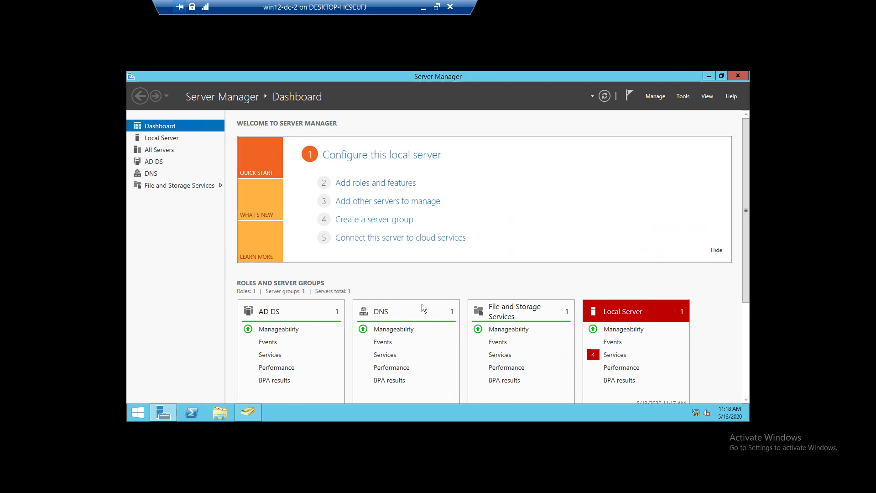
{"action": "left_click", "coordinate": [684, 97]}
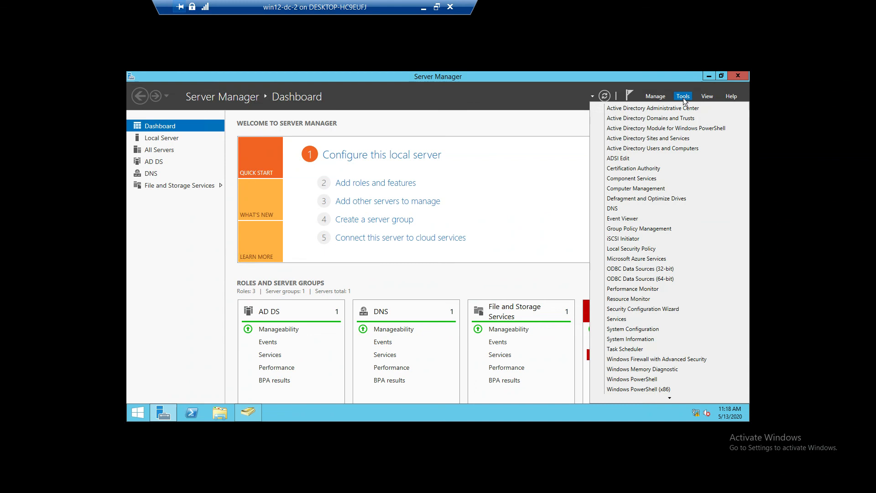
{"action": "left_click", "coordinate": [668, 147]}
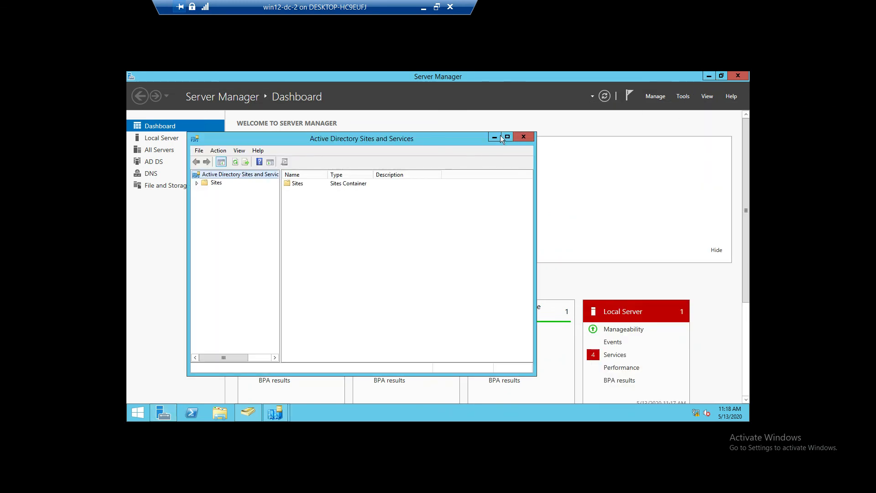
{"action": "left_click", "coordinate": [507, 136]}
Step: Expand Default-First-Site-Name down to the DC1 and DC2 servers' NTDS Settings, widening the tree to show full names
{"action": "left_click", "coordinate": [135, 119]}
{"action": "left_click", "coordinate": [142, 143]}
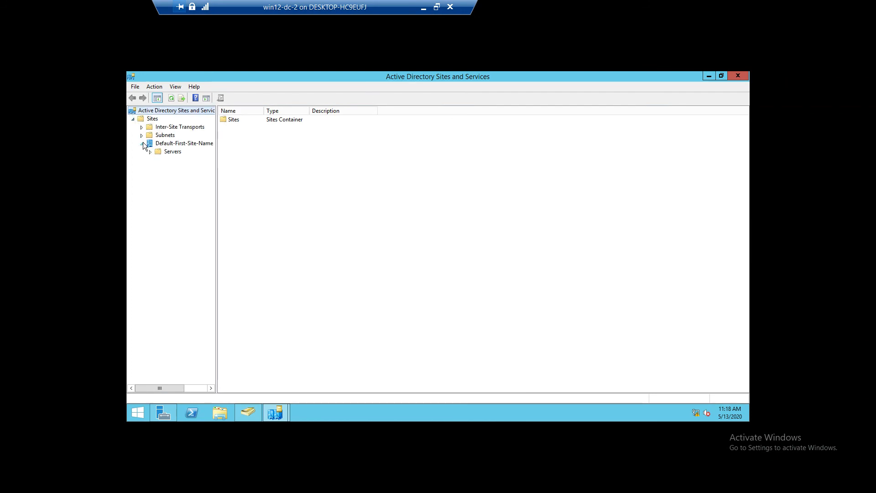
{"action": "left_click", "coordinate": [149, 152]}
{"action": "left_click_drag", "start_coordinate": [217, 192], "coordinate": [271, 194]}
{"action": "left_click", "coordinate": [158, 168]}
{"action": "left_click", "coordinate": [159, 159]}
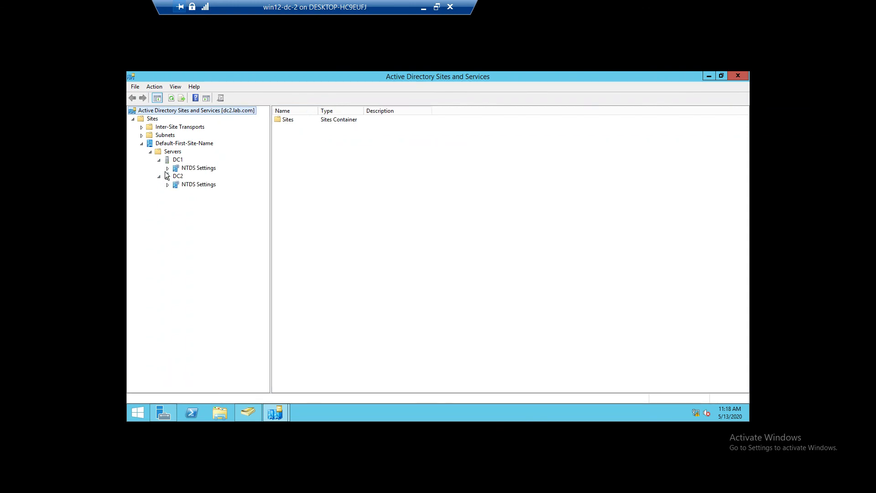
Step: Replicate the configuration from DC1 through its NTDS Settings
{"action": "left_click", "coordinate": [190, 168]}
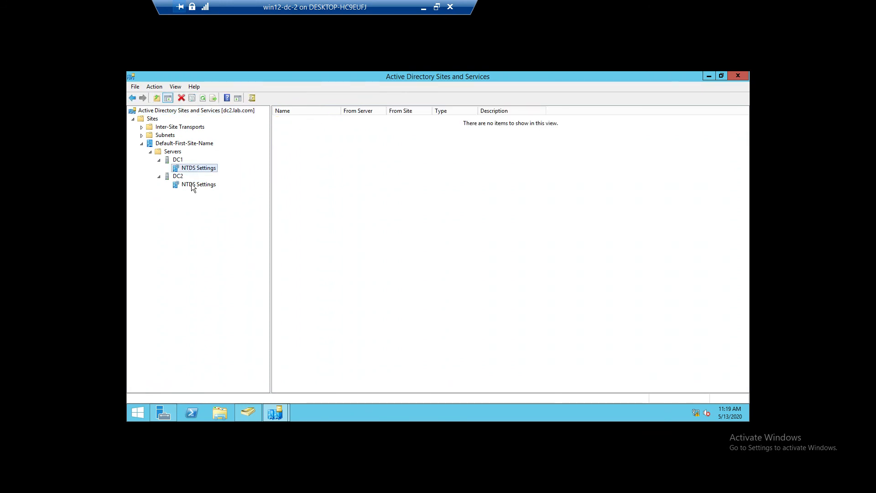
{"action": "left_click", "coordinate": [188, 169]}
{"action": "right_click", "coordinate": [188, 169]}
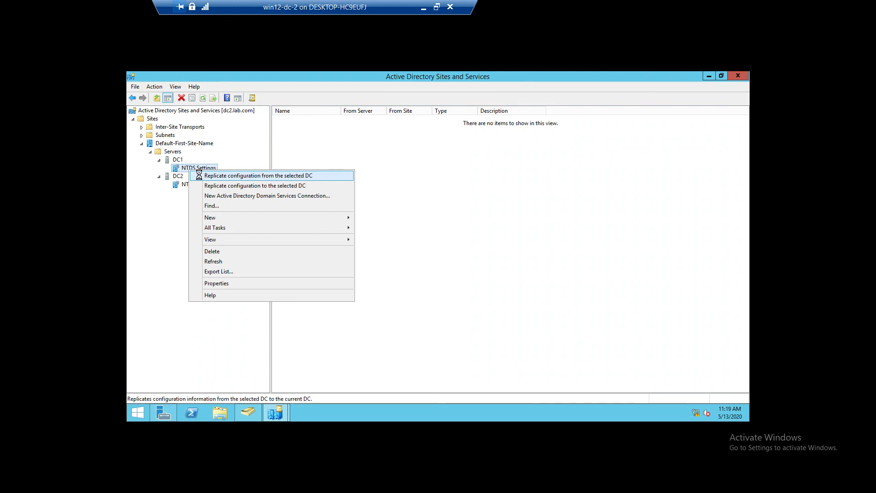
{"action": "left_click", "coordinate": [201, 176]}
{"action": "left_click", "coordinate": [514, 277]}
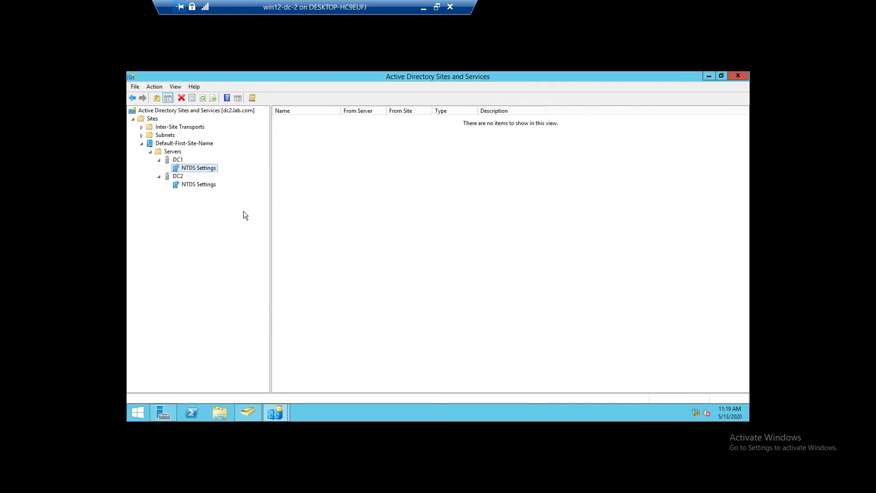
Step: Examine the DC1 server object and the replication connections in the NTDS Settings of DC1 and DC2
{"action": "left_click", "coordinate": [178, 162]}
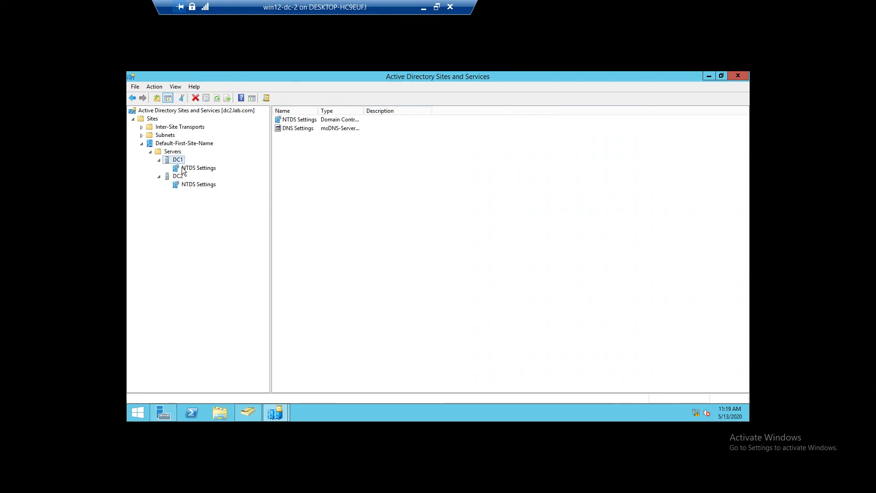
{"action": "left_click", "coordinate": [183, 170]}
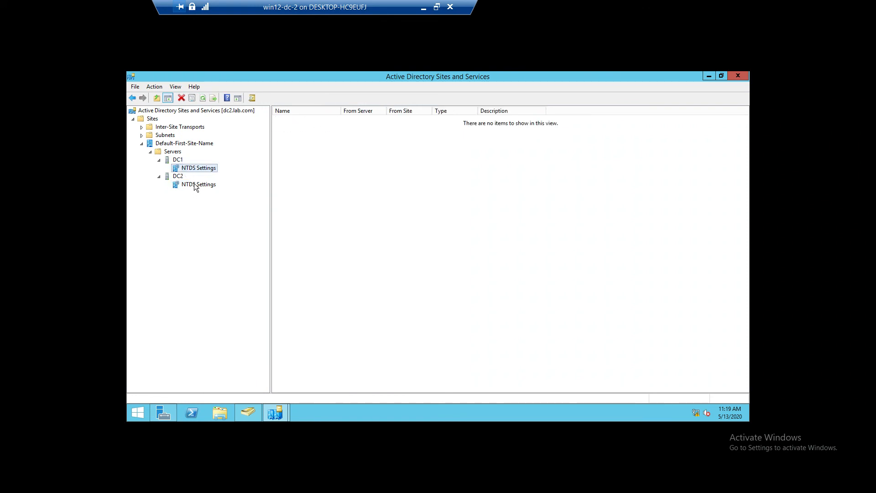
{"action": "left_click", "coordinate": [194, 184]}
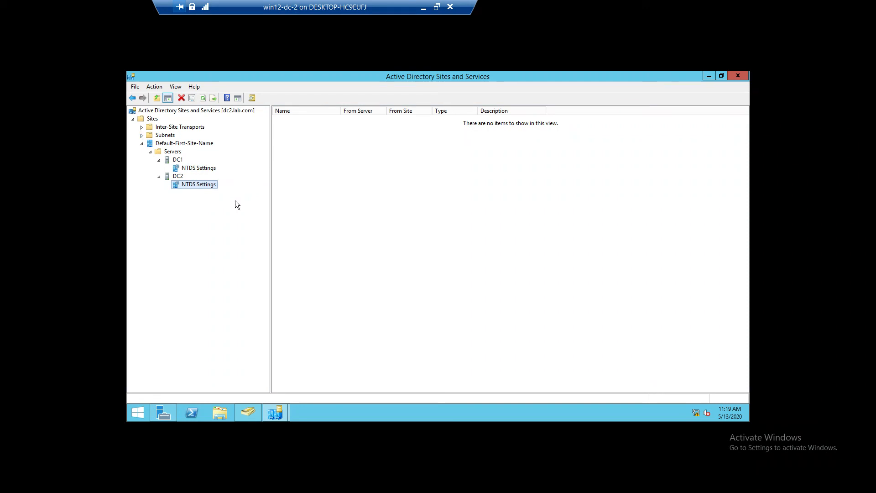